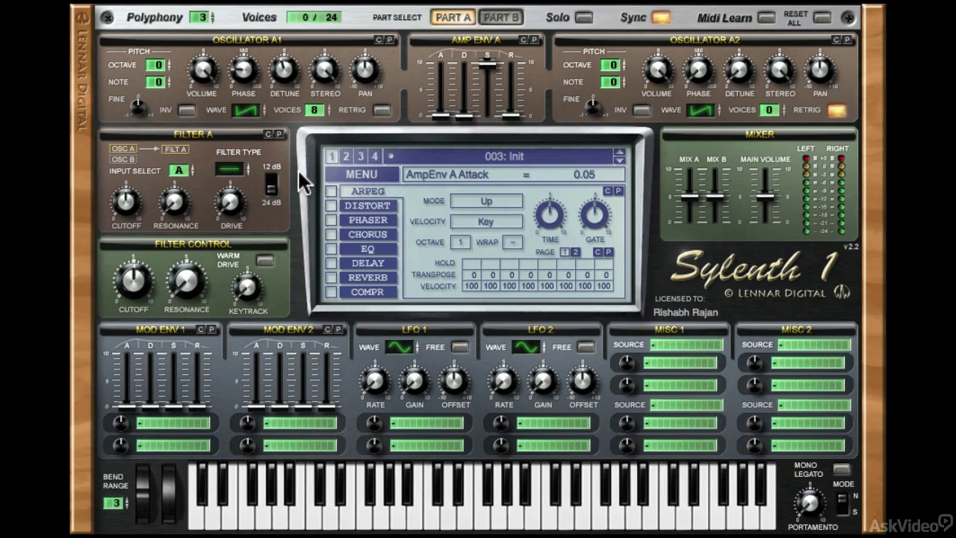
# Show the values of Oscillator A1's volume and detune, Filter A's cutoff, and Oscillator A1's octave in the parameter display.
pyautogui.moveTo(199, 68); pyautogui.dragTo(212, 110)
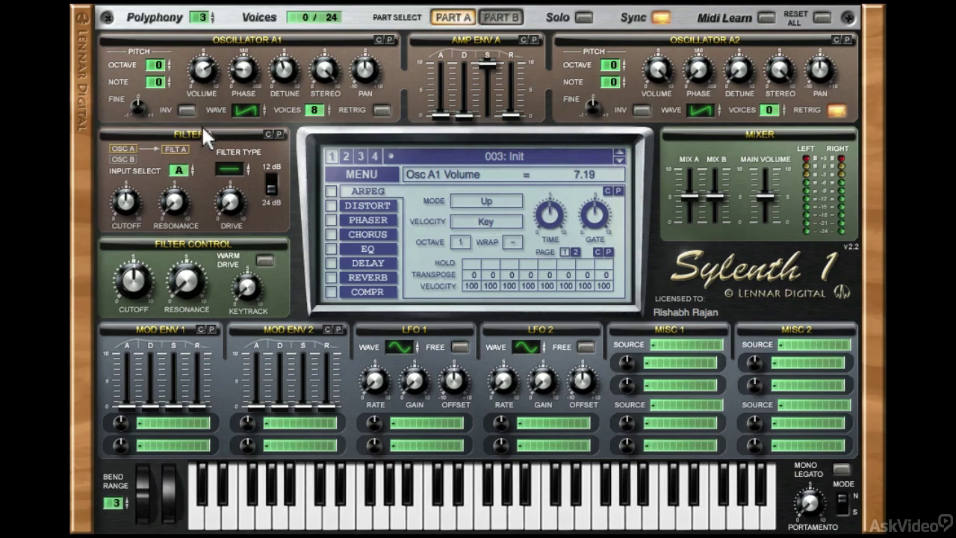
pyautogui.moveTo(202, 157)
pyautogui.mouseDown()
pyautogui.moveTo(202, 114)
pyautogui.moveTo(244, 69)
pyautogui.moveTo(242, 35)
pyautogui.moveTo(249, 93)
pyautogui.moveTo(290, 66)
pyautogui.mouseUp()
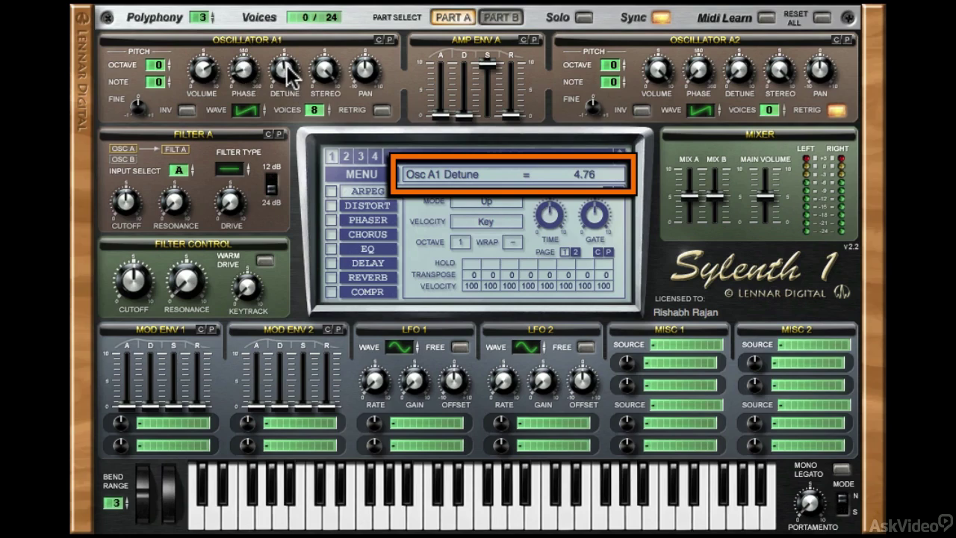
pyautogui.moveTo(124, 202)
pyautogui.mouseDown()
pyautogui.moveTo(123, 219)
pyautogui.moveTo(127, 199)
pyautogui.mouseUp()
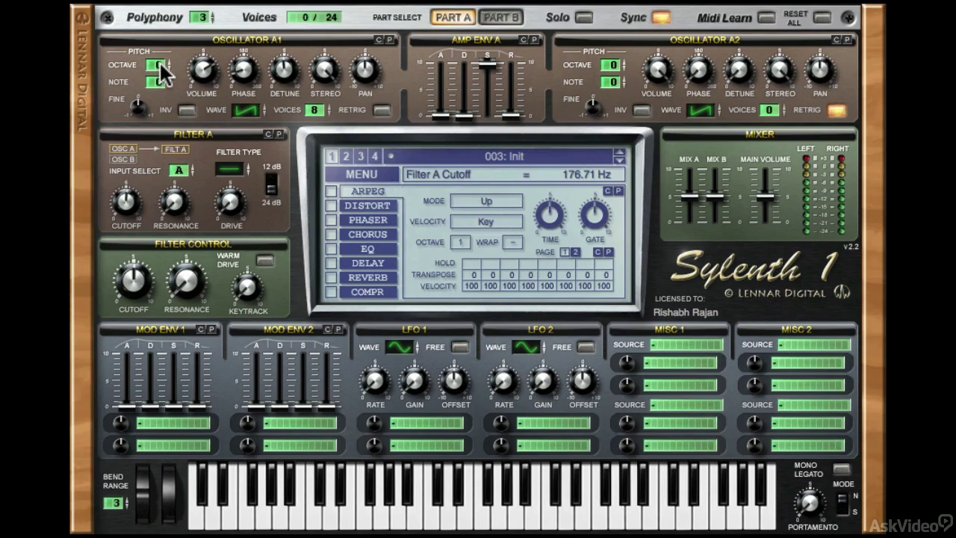
pyautogui.moveTo(156, 62)
pyautogui.mouseDown()
pyautogui.moveTo(157, 80)
pyautogui.moveTo(163, 47)
pyautogui.moveTo(162, 69)
pyautogui.mouseUp()
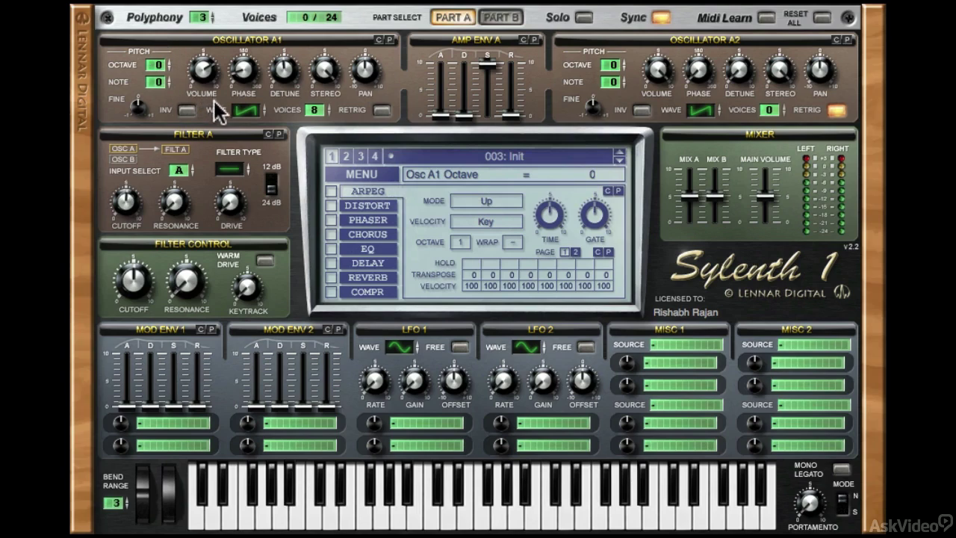
# Toggle Oscillator A1's invert on and back off, and show its wave setting in the parameter display.
pyautogui.click(185, 109)
pyautogui.click(186, 112)
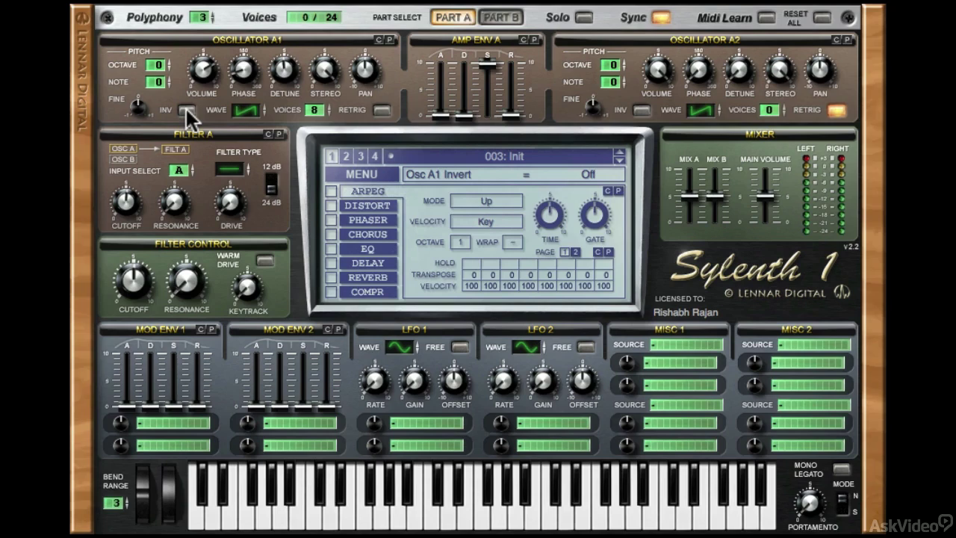
pyautogui.moveTo(251, 110)
pyautogui.mouseDown()
pyautogui.moveTo(249, 35)
pyautogui.moveTo(251, 111)
pyautogui.mouseUp()
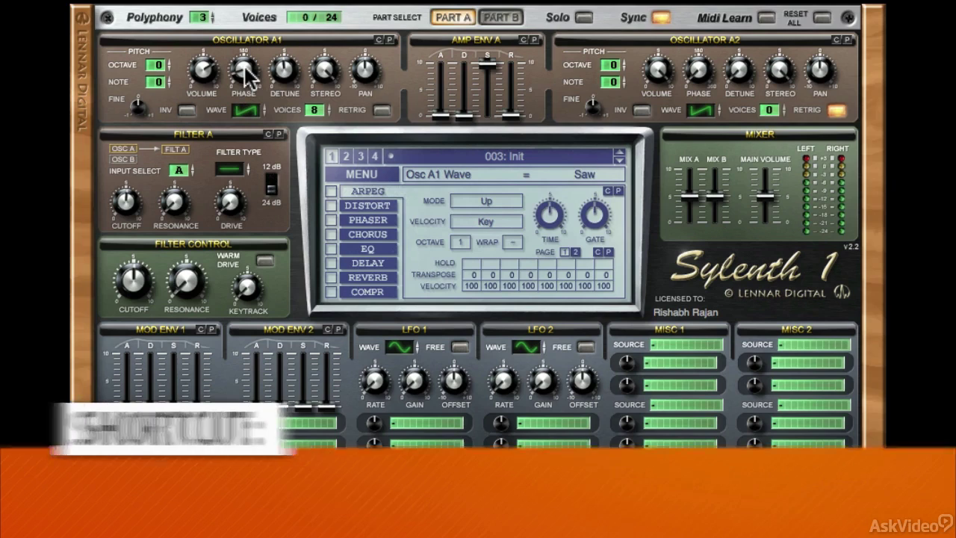
# Reset Oscillator A1's phase to its default of 180 degrees, then fine-adjust it to 171.86 degrees.
pyautogui.keyDown('super'); pyautogui.click(246, 68); pyautogui.keyUp('super')
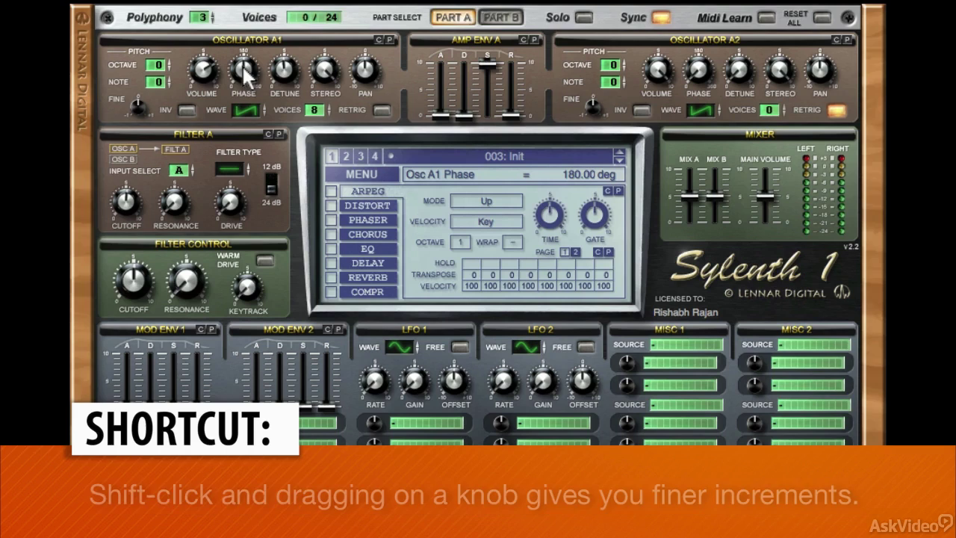
pyautogui.moveTo(244, 67); pyautogui.dragTo(270, 90)
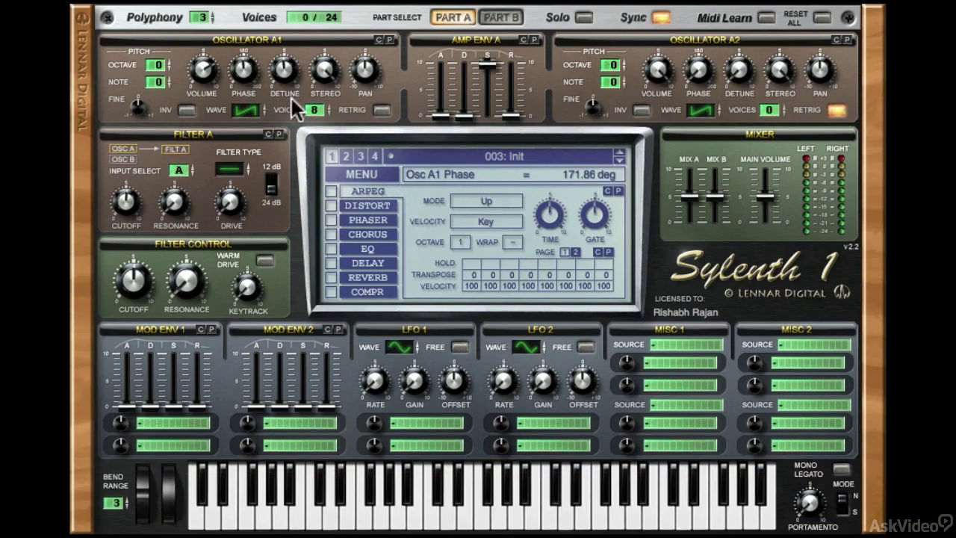
# Switch from Part A to Part B, back to Part A, and again to Part B to compare them.
pyautogui.click(506, 17)
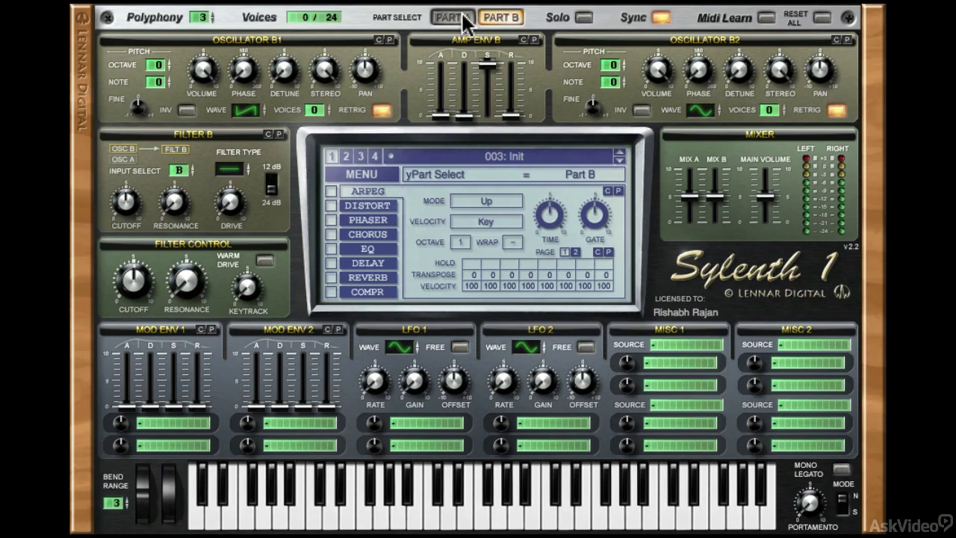
pyautogui.click(464, 18)
pyautogui.click(502, 18)
# Browse the current bank's preset list from the Init presets through the arpeggio, bass and pad sounds, then close it.
pyautogui.click(486, 154)
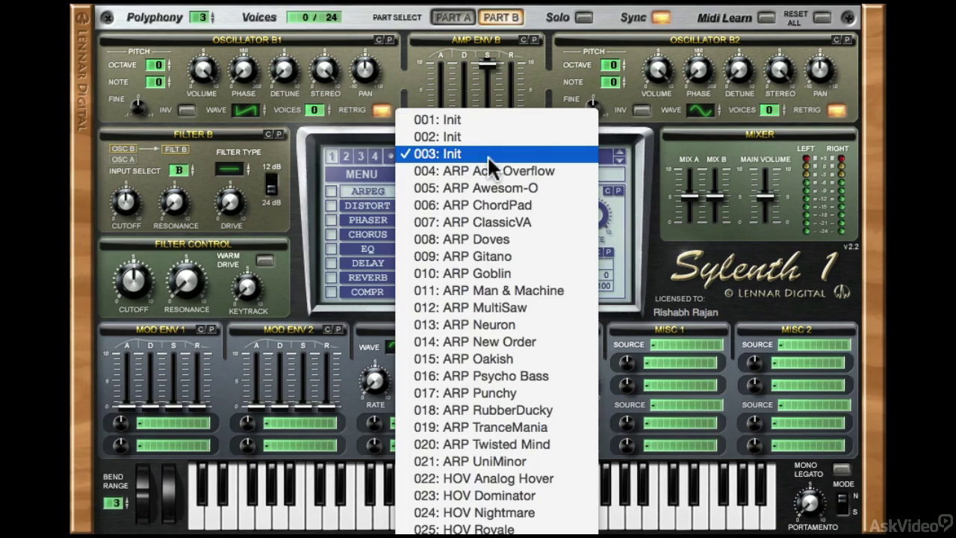
pyautogui.scroll(-10, 501, 229)
pyautogui.scroll(-3, 502, 233)
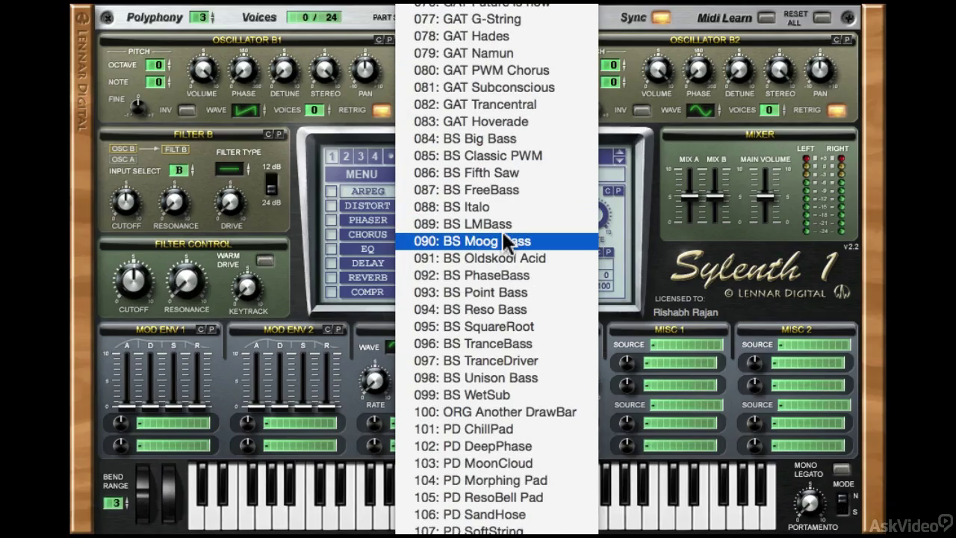
pyautogui.scroll(20, 502, 233)
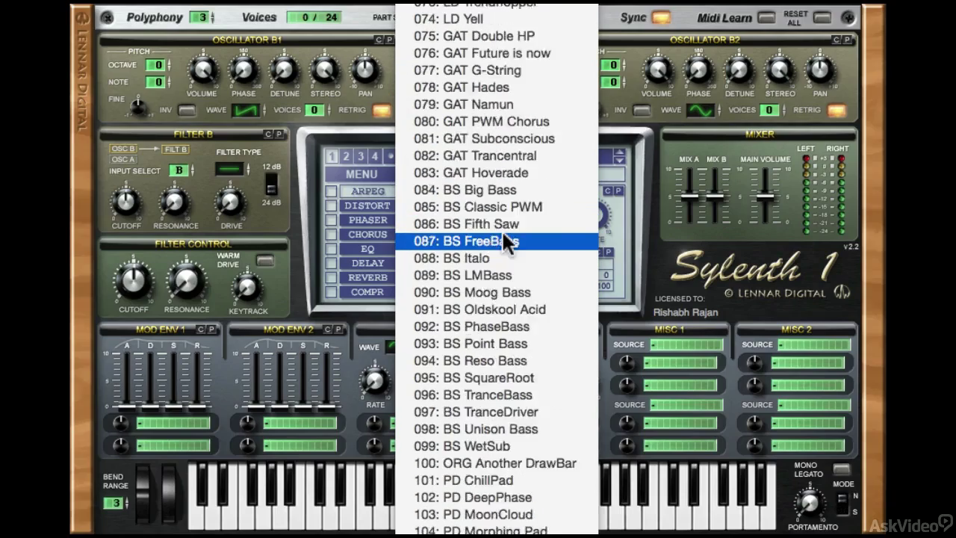
pyautogui.click(352, 169)
# Go through preset banks 2 and 3 and finish on bank 4.
pyautogui.click(345, 156)
pyautogui.click(359, 155)
pyautogui.click(371, 155)
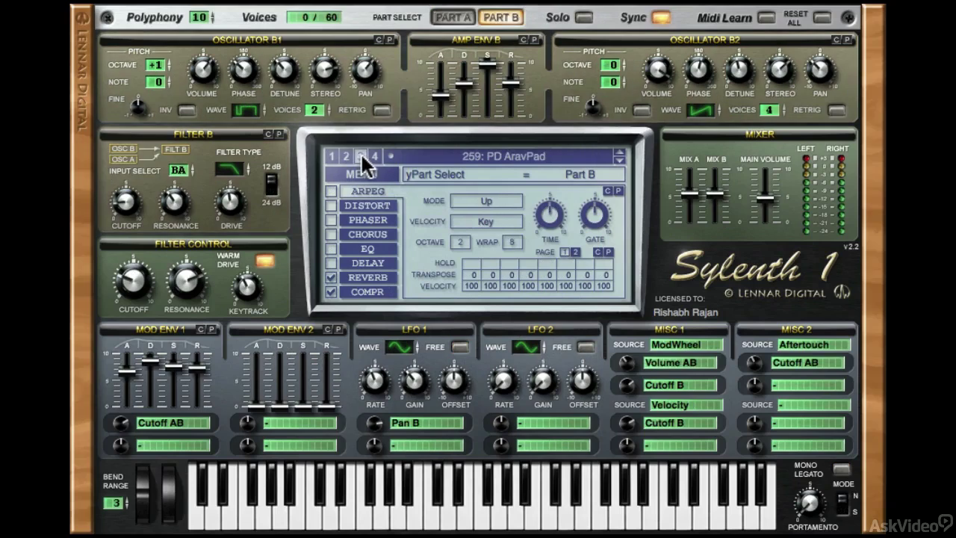
pyautogui.click(370, 154)
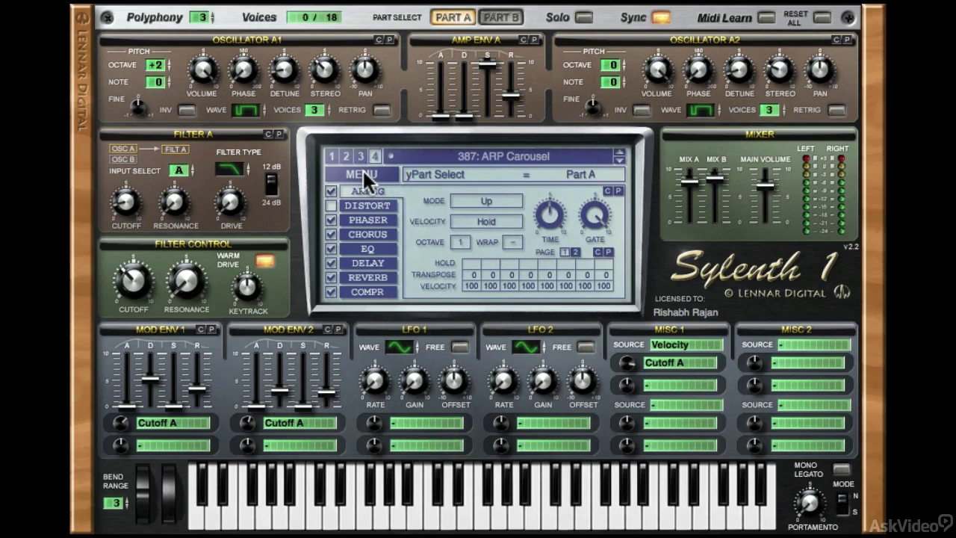
# Randomize the ARP Carousel preset twice.
pyautogui.click(362, 168)
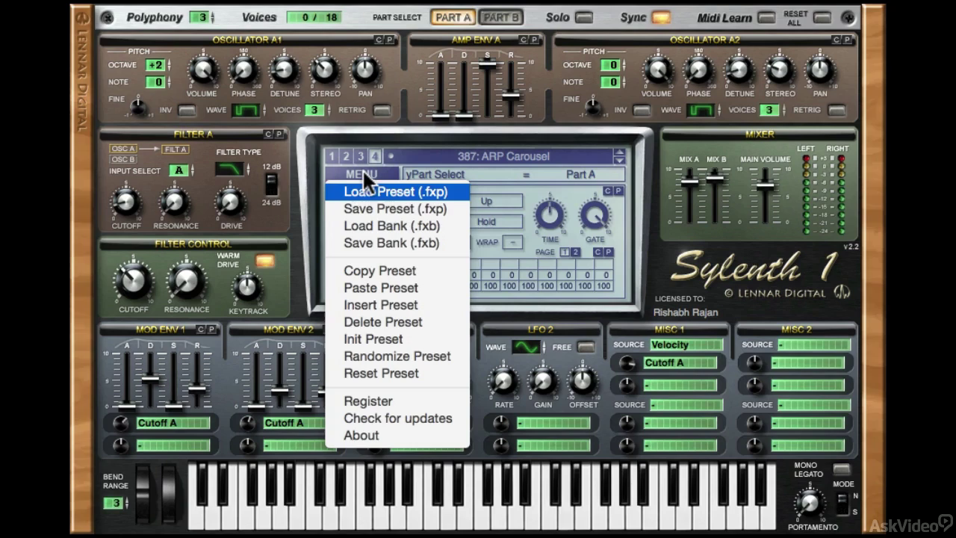
pyautogui.click(409, 356)
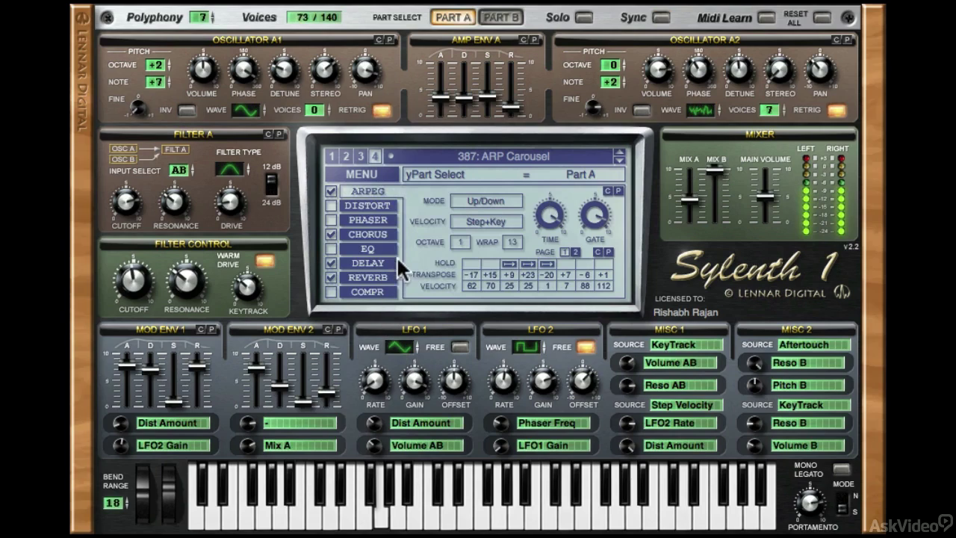
pyautogui.click(366, 174)
pyautogui.click(404, 357)
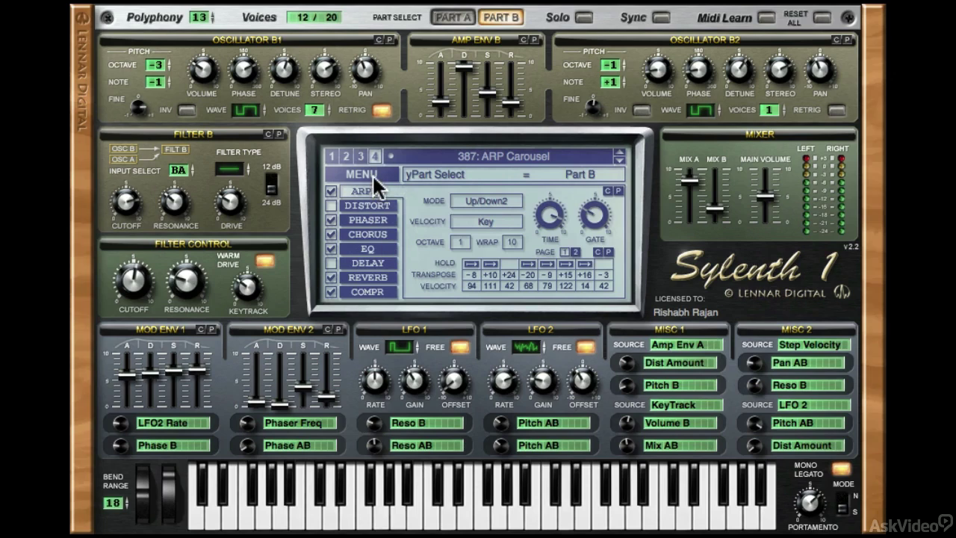
# Load preset 385: ARP Blade Runner and raise the Filter Control cutoff to 3685.75 Hz.
pyautogui.click(488, 155)
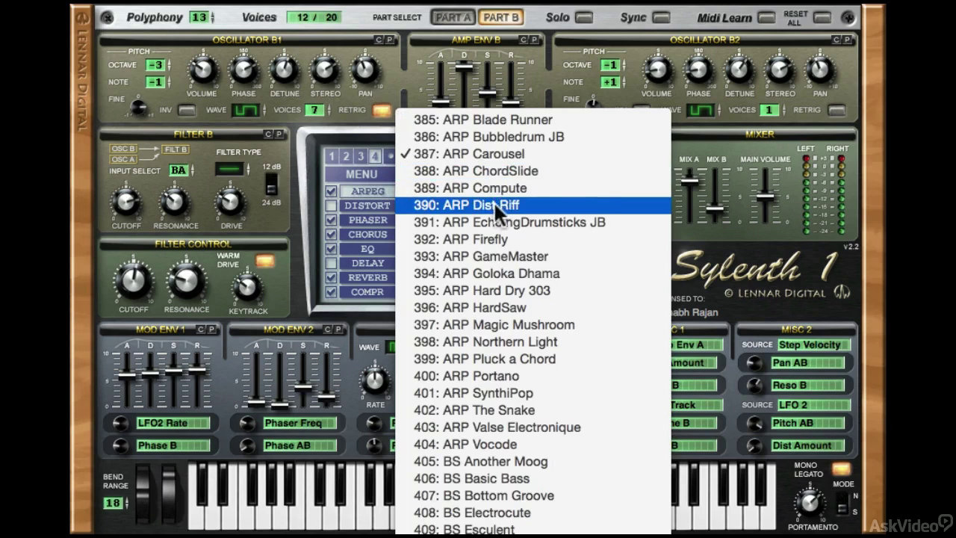
pyautogui.click(487, 124)
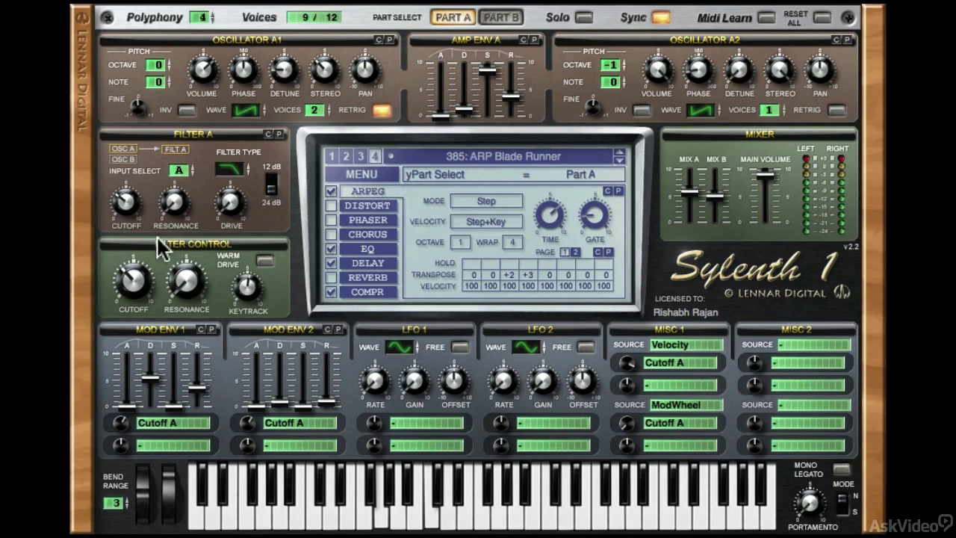
pyautogui.moveTo(125, 271); pyautogui.dragTo(214, 203)
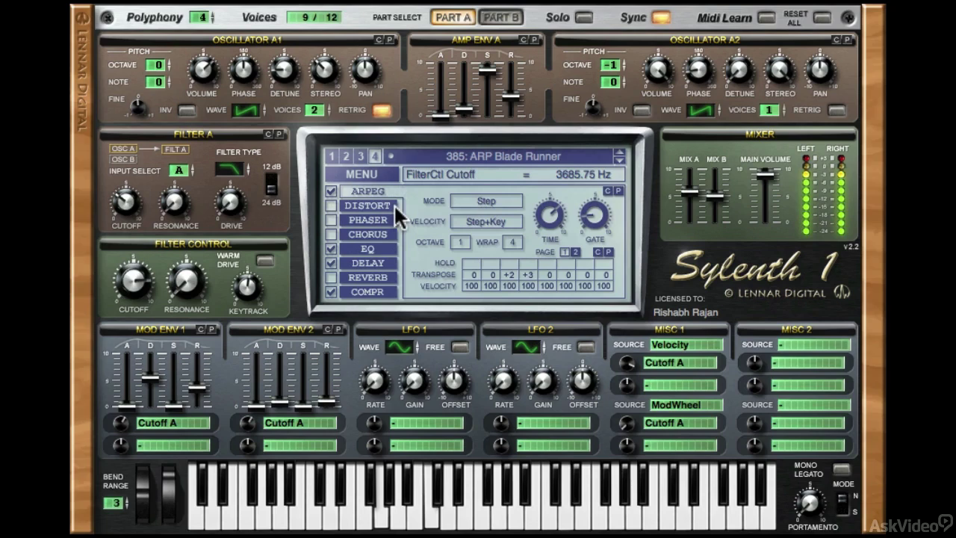
# Randomize the ARP Blade Runner preset, then reset it to its original settings.
pyautogui.click(369, 172)
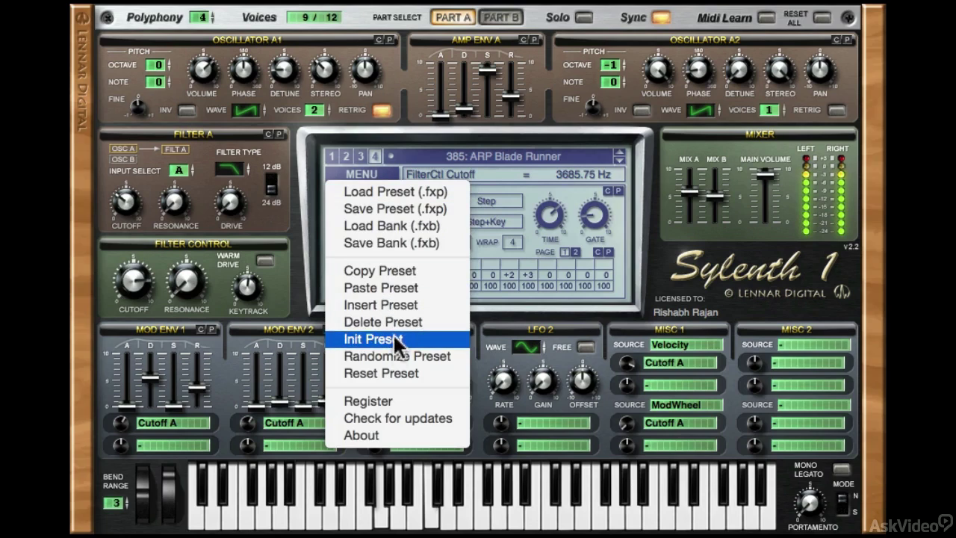
pyautogui.click(393, 355)
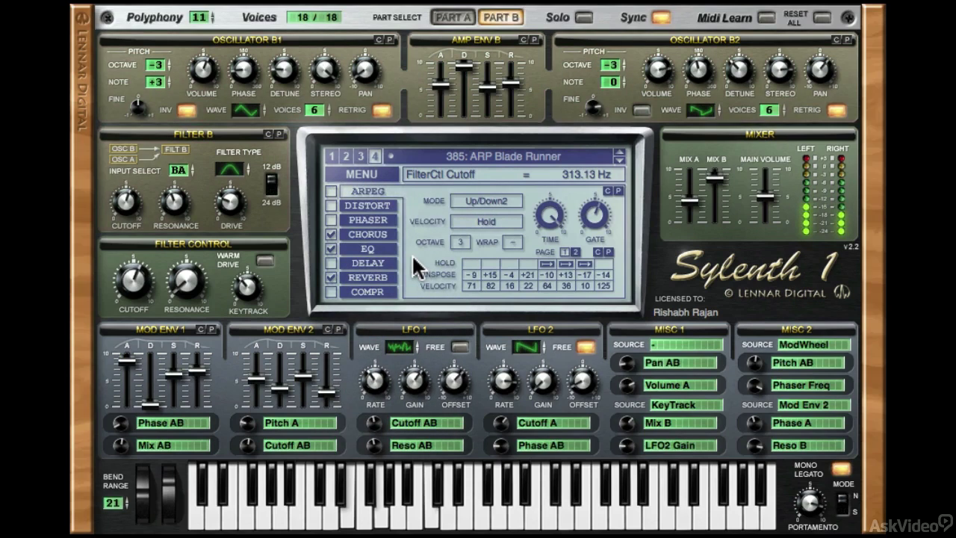
pyautogui.click(376, 170)
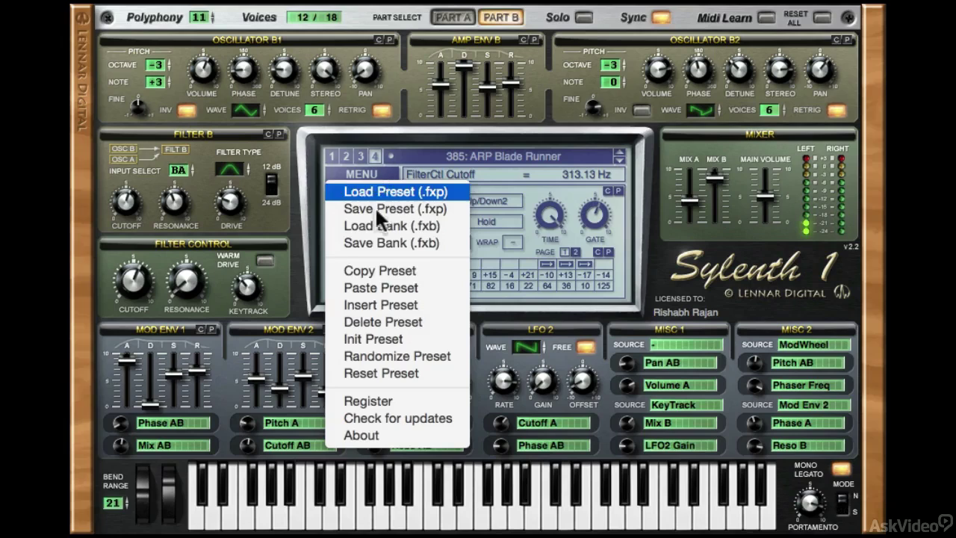
pyautogui.click(396, 367)
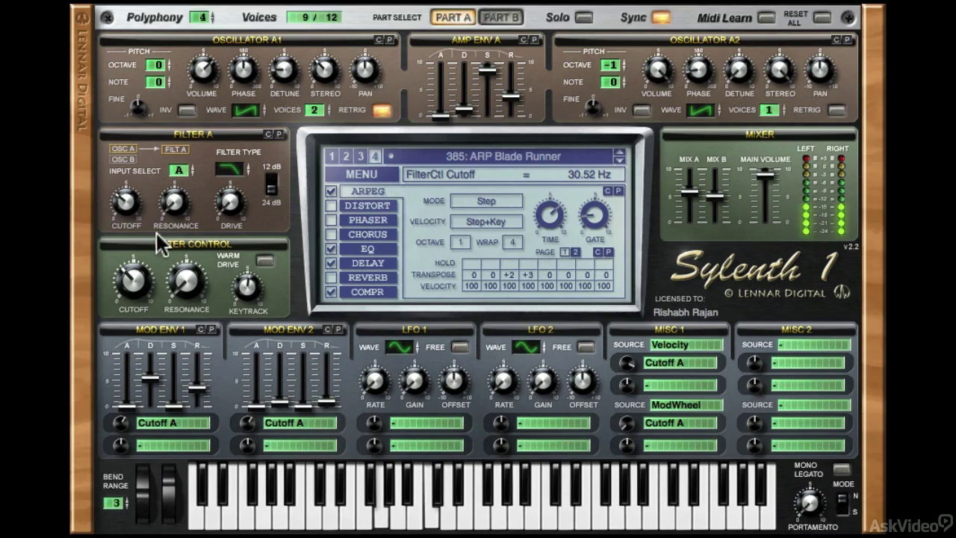
# Set the Filter Control cutoff of ARP Blade Runner to 33.56 Hz.
pyautogui.moveTo(133, 280); pyautogui.dragTo(157, 309)
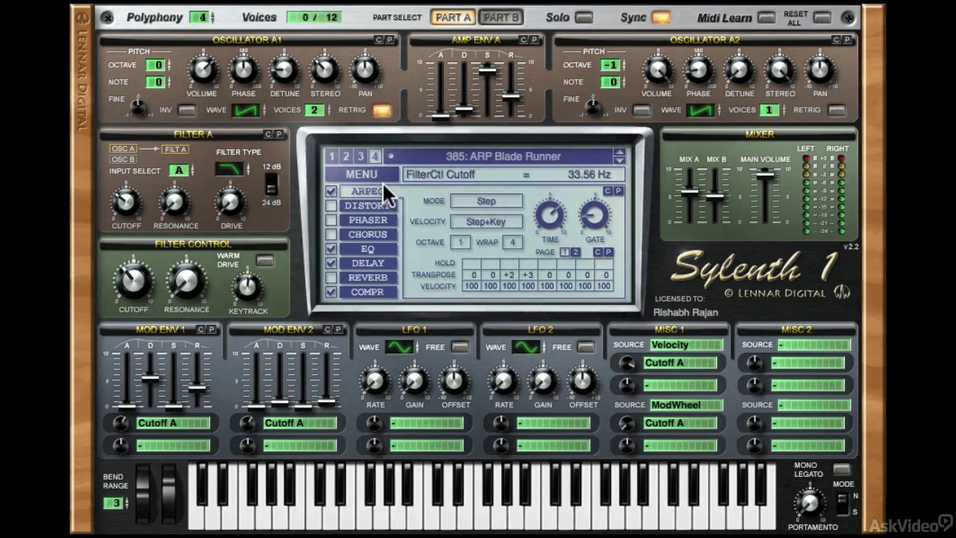
pyautogui.click(382, 173)
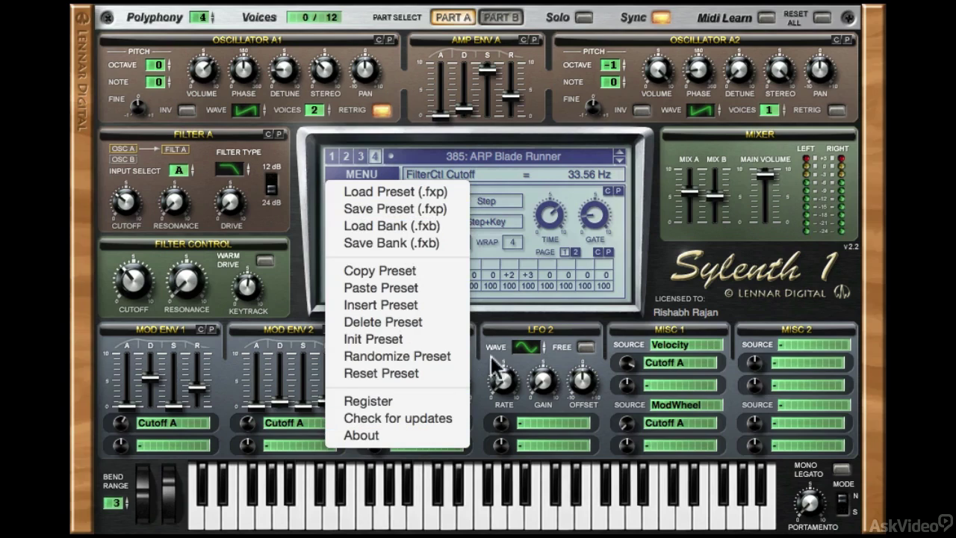
pyautogui.click(660, 237)
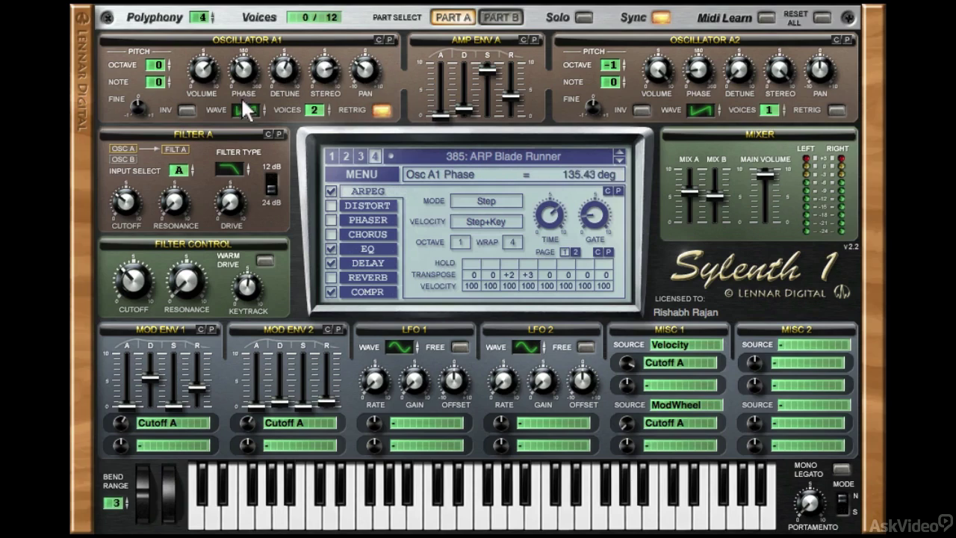
# Turn on Oscillator A1's invert and copy its settings to Oscillator A2 and Part B's oscillators B1 and B2.
pyautogui.click(187, 110)
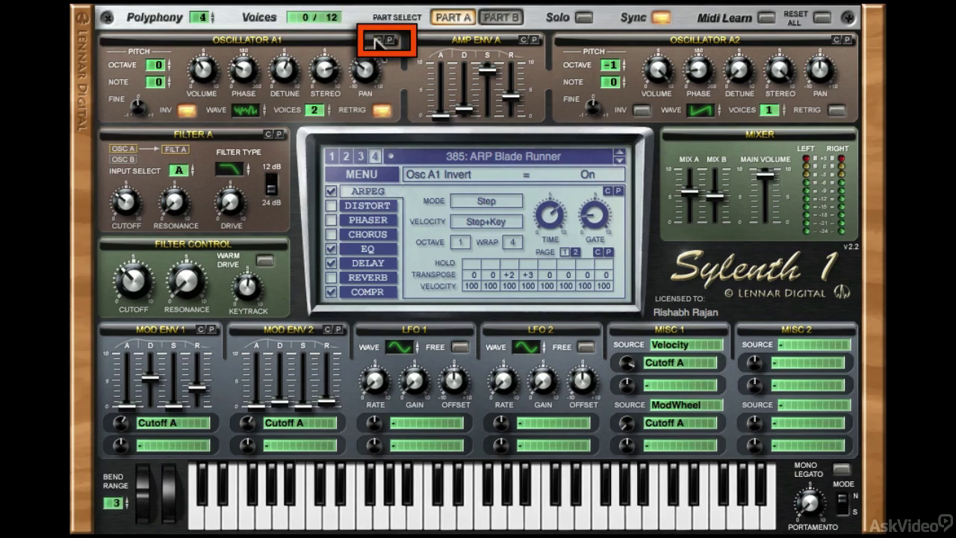
pyautogui.click(846, 40)
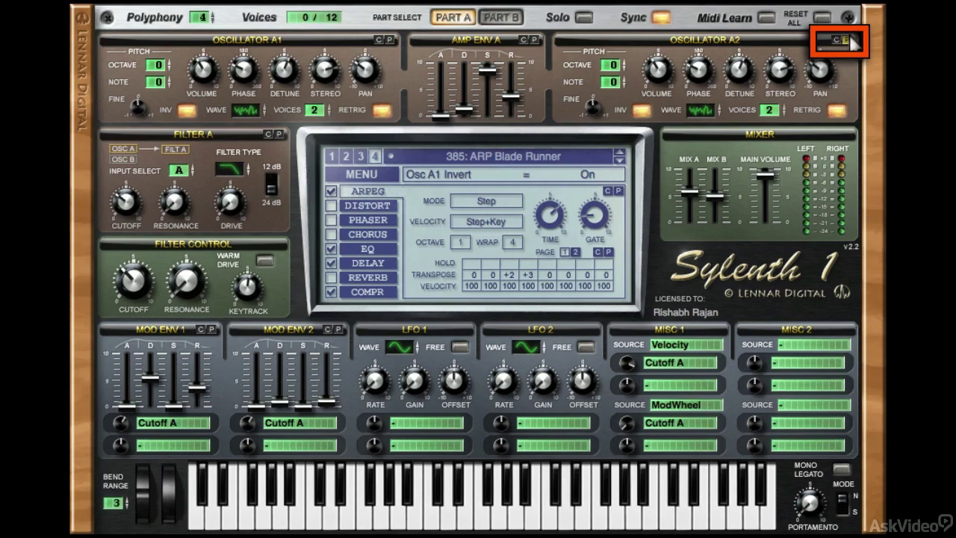
pyautogui.click(494, 20)
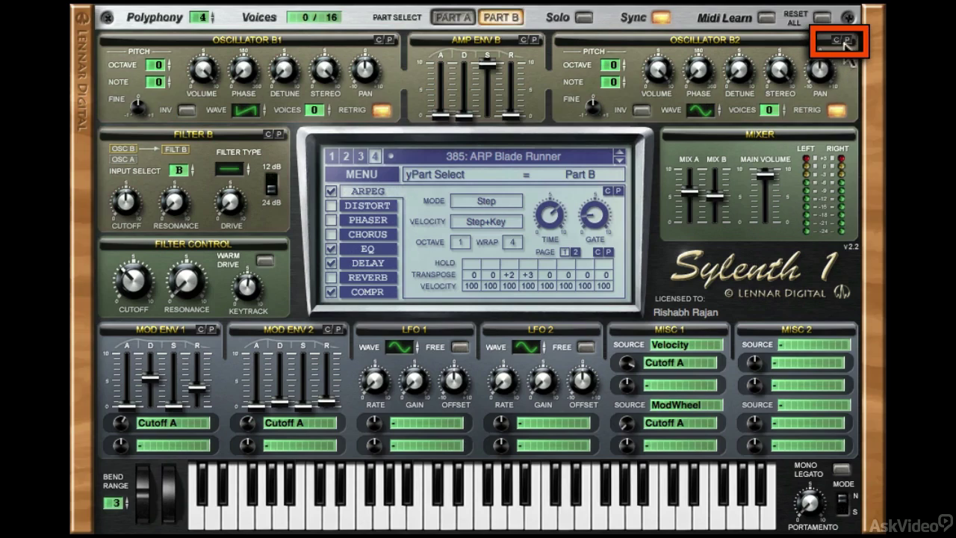
pyautogui.click(390, 40)
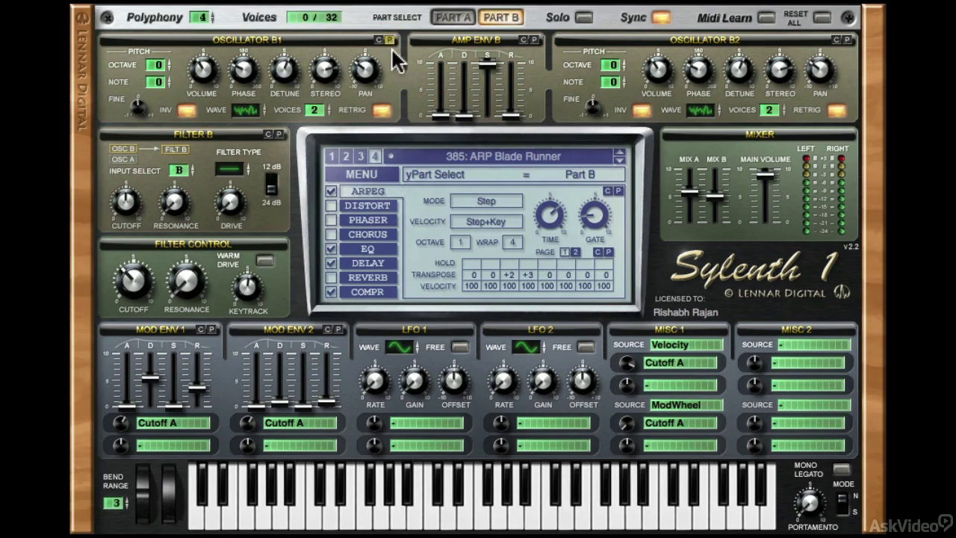
# Set Amp Env B's sustain to 6.72 and attack to 5.16, raise its release, and copy the envelope to Amp Env A.
pyautogui.moveTo(487, 65); pyautogui.dragTo(489, 80)
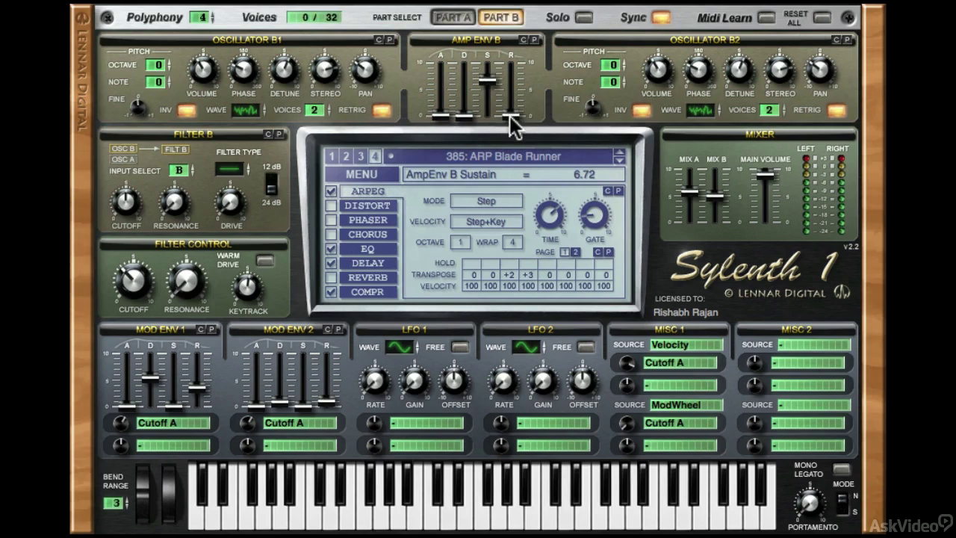
pyautogui.moveTo(511, 116); pyautogui.dragTo(511, 67)
pyautogui.moveTo(441, 116); pyautogui.dragTo(440, 90)
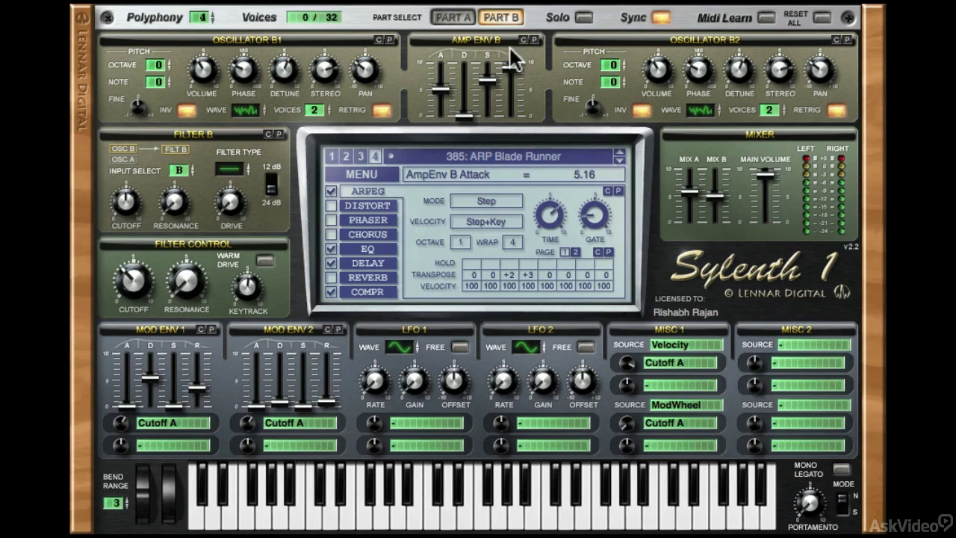
pyautogui.click(461, 24)
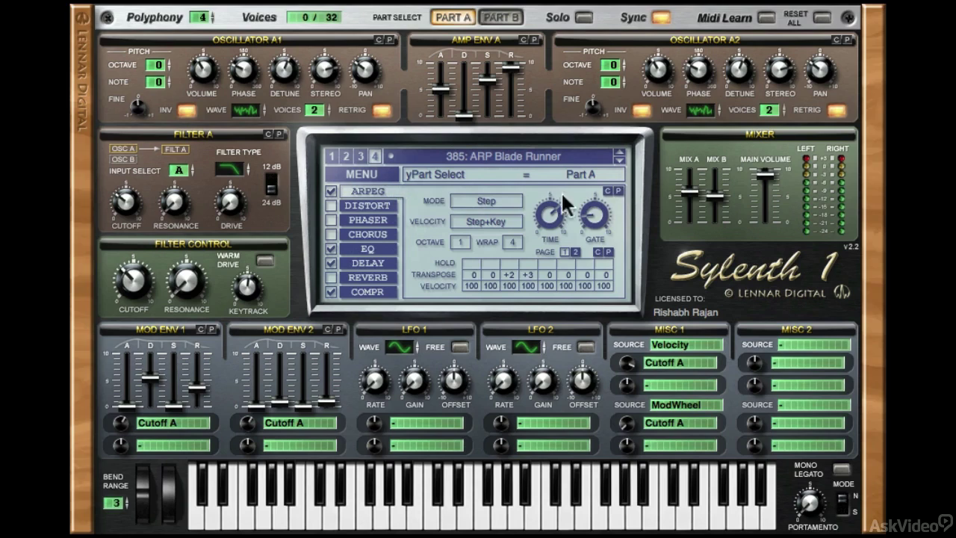
# Look through the distortion, phaser, chorus, EQ, delay, reverb and compressor settings, and return to the arpeggiator.
pyautogui.click(366, 204)
pyautogui.click(370, 221)
pyautogui.click(371, 233)
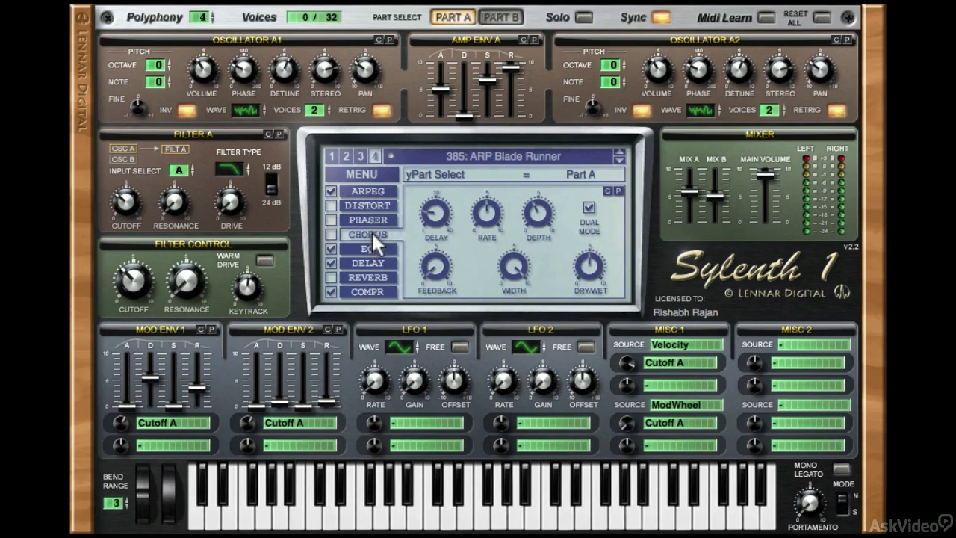
pyautogui.click(372, 248)
pyautogui.click(372, 263)
pyautogui.click(372, 277)
pyautogui.click(371, 291)
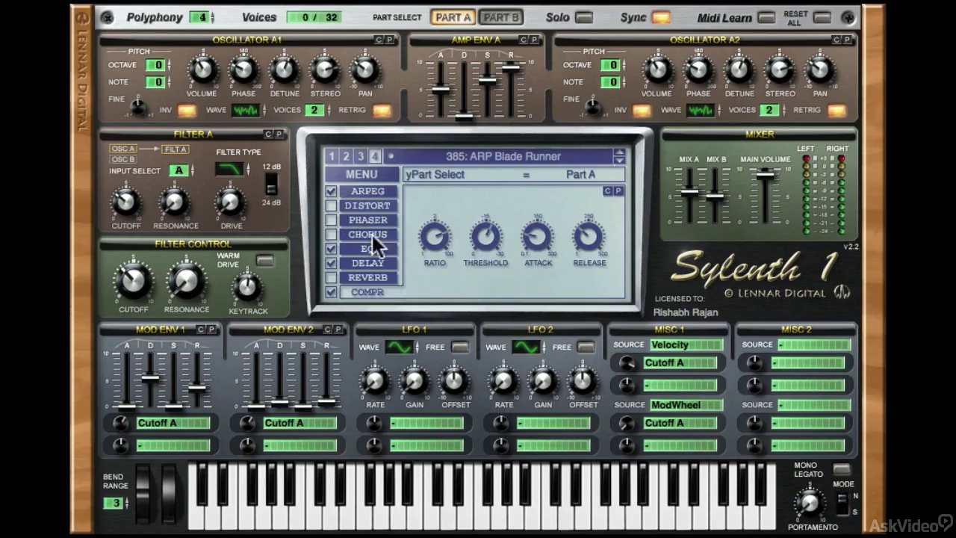
pyautogui.click(368, 191)
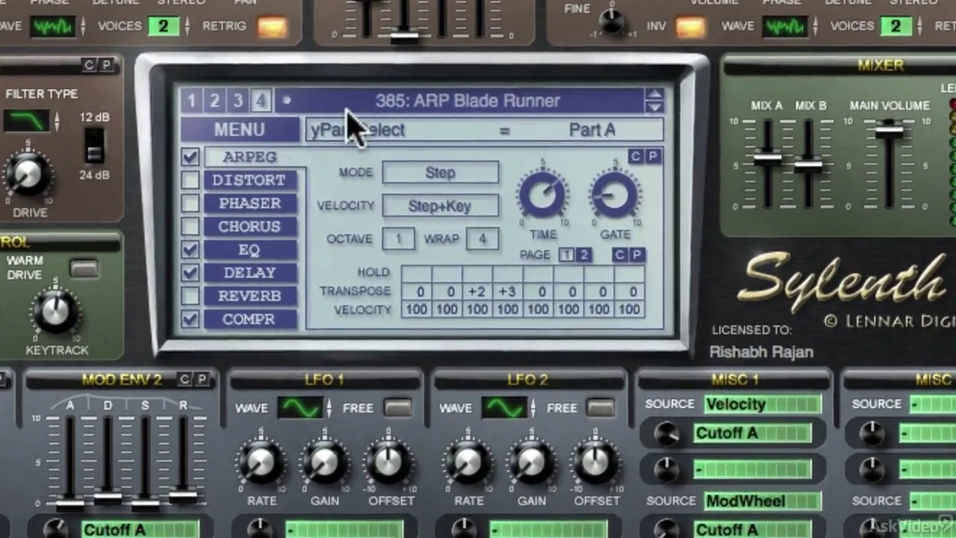
# Load preset 386: ARP Bubbledrum JB and copy its arpeggiator settings.
pyautogui.click(439, 159)
pyautogui.click(383, 123)
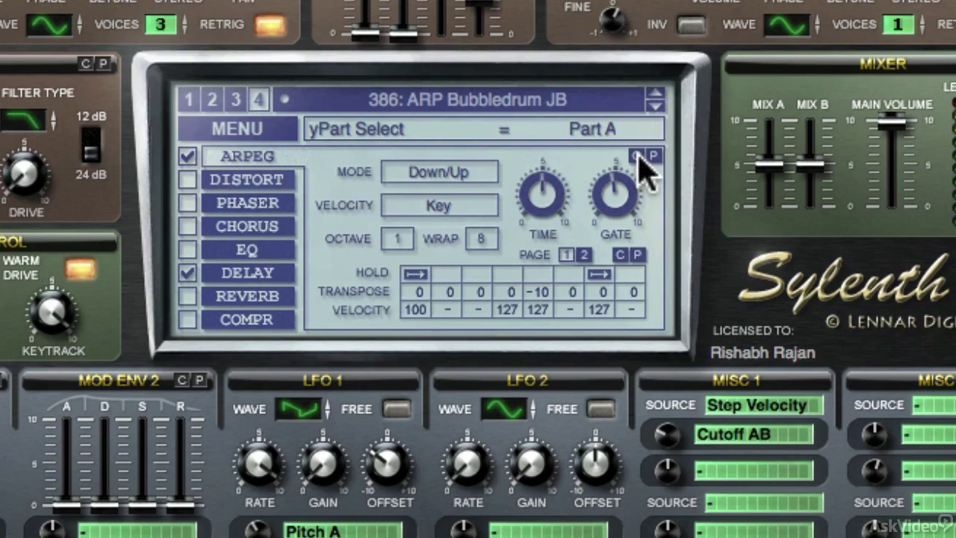
# Load preset 438: LD Brass and switch on its arpeggiator with the copied arpeggiator settings pasted in.
pyautogui.click(472, 102)
pyautogui.scroll(-10, 480, 209)
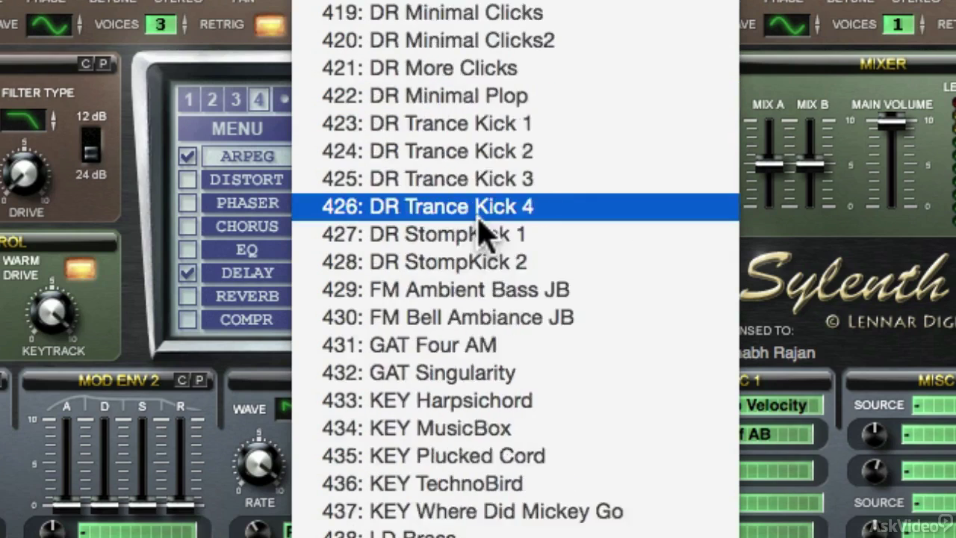
pyautogui.scroll(2, 486, 232)
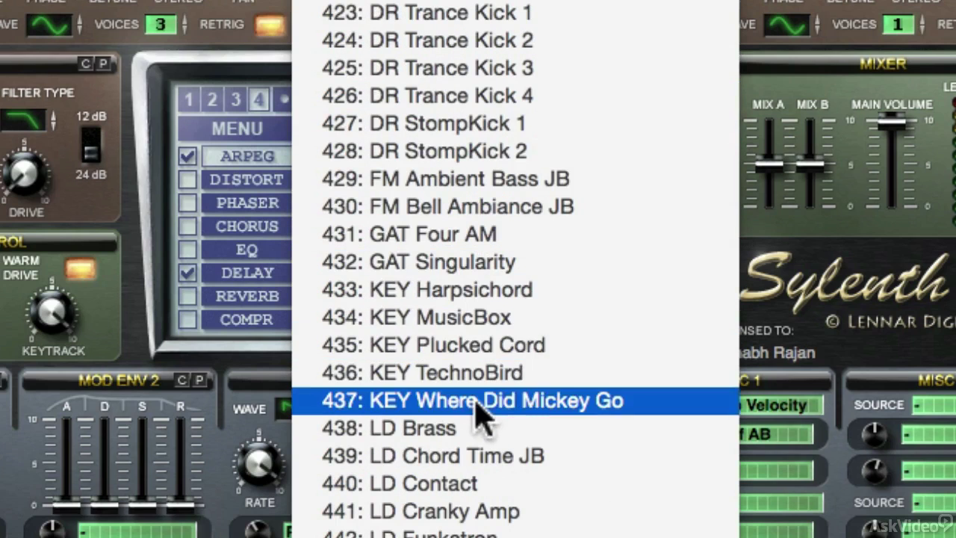
pyautogui.click(478, 429)
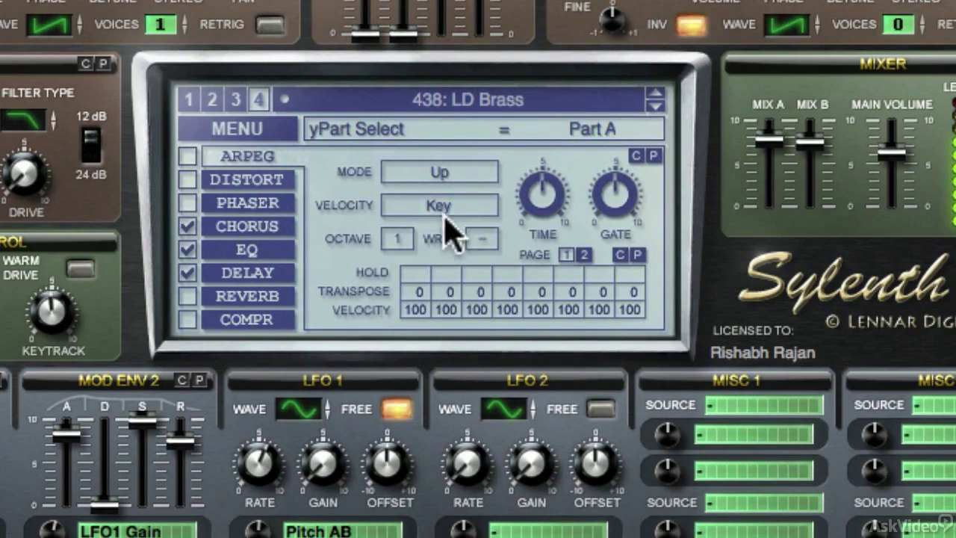
pyautogui.click(187, 156)
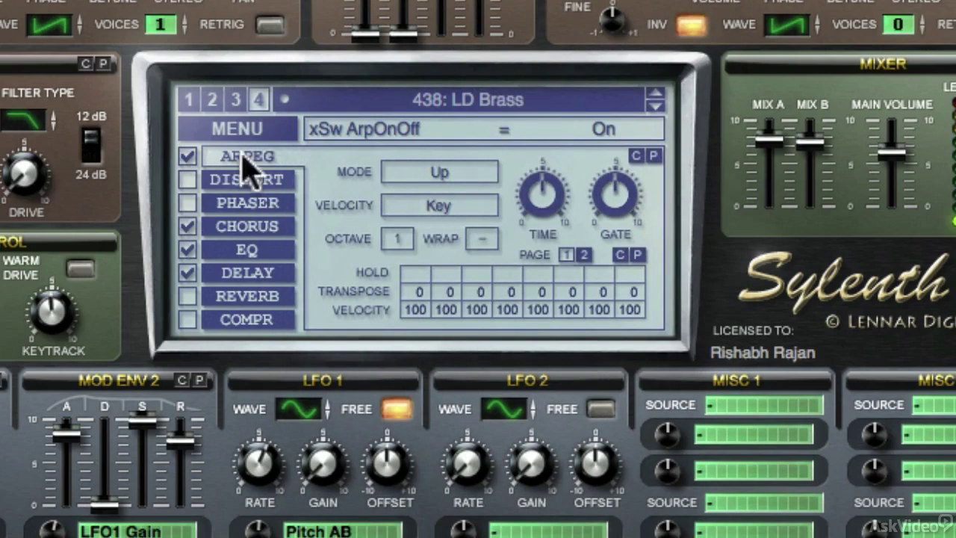
pyautogui.click(654, 155)
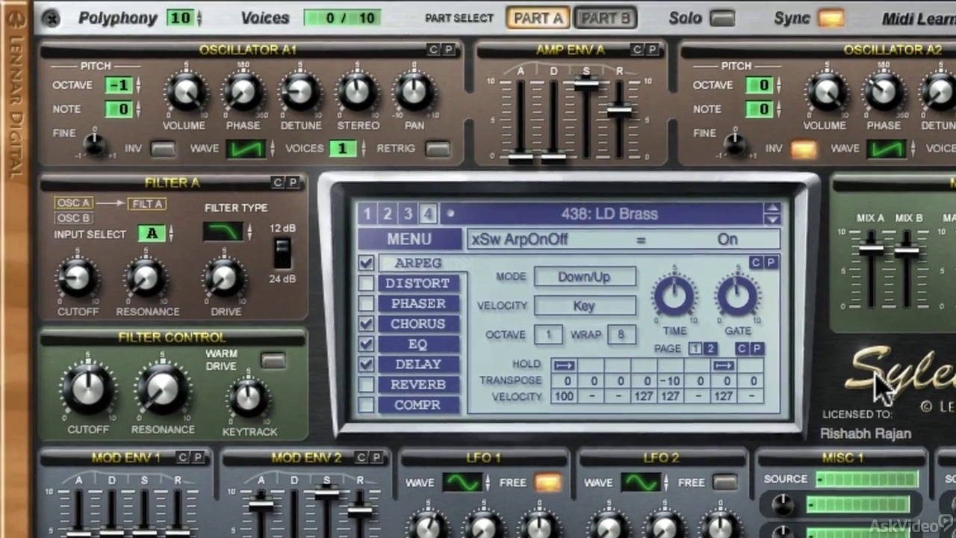
# Adjust LD Brass's Oscillator A1 knobs, with pan at 6.95 and the wave set to HPulse, and copy the oscillator's settings.
pyautogui.moveTo(241, 97); pyautogui.dragTo(242, 29)
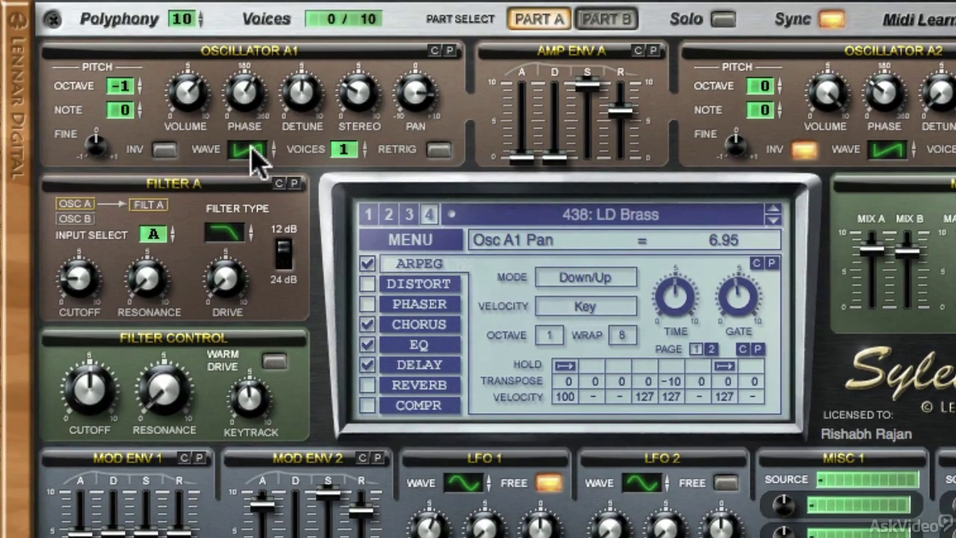
pyautogui.scroll(-2, 256, 153)
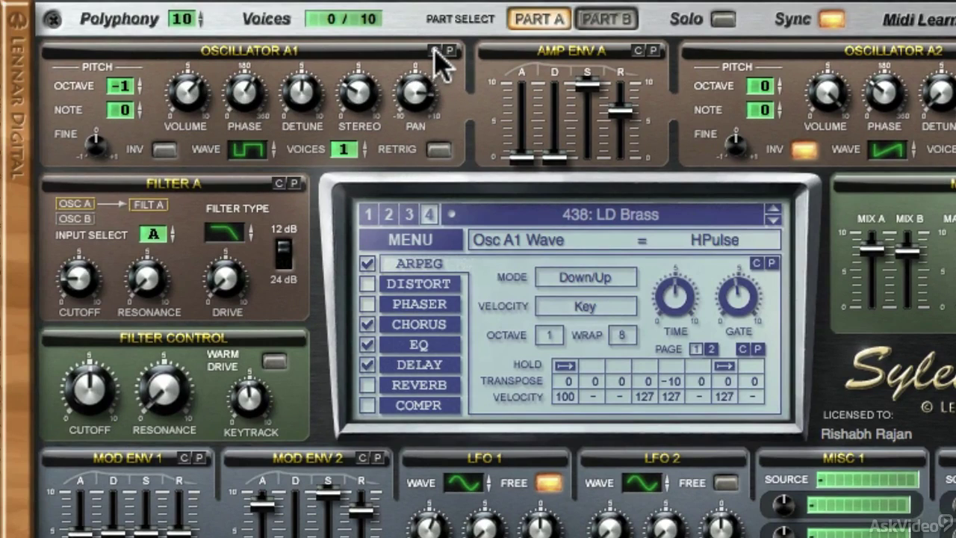
# Load preset 440: LD Contact and paste the copied oscillator settings into its Oscillator A1.
pyautogui.click(561, 216)
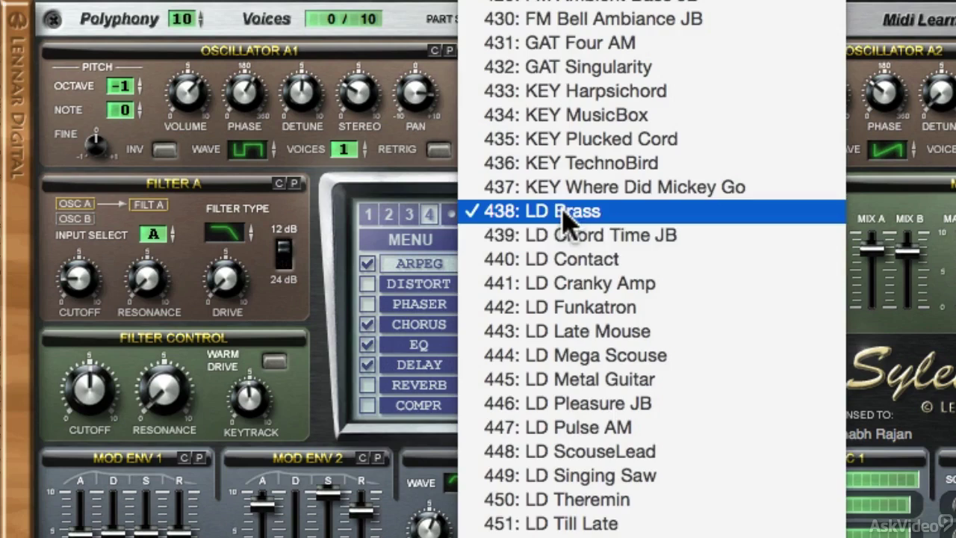
pyautogui.click(575, 261)
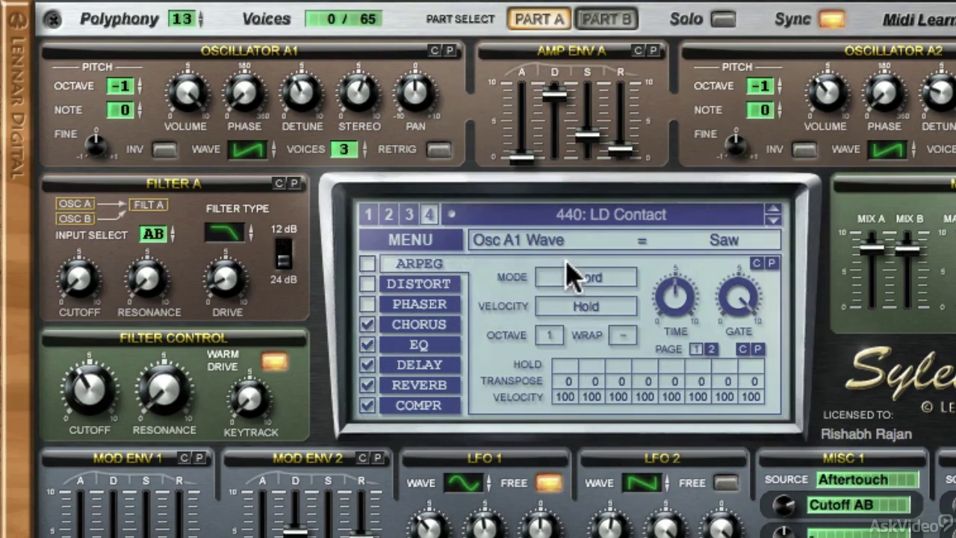
pyautogui.click(449, 49)
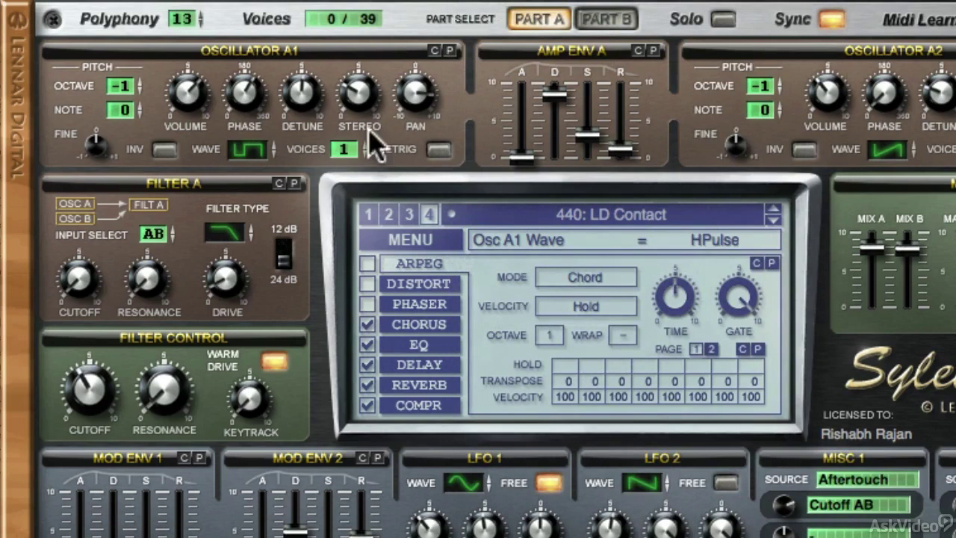